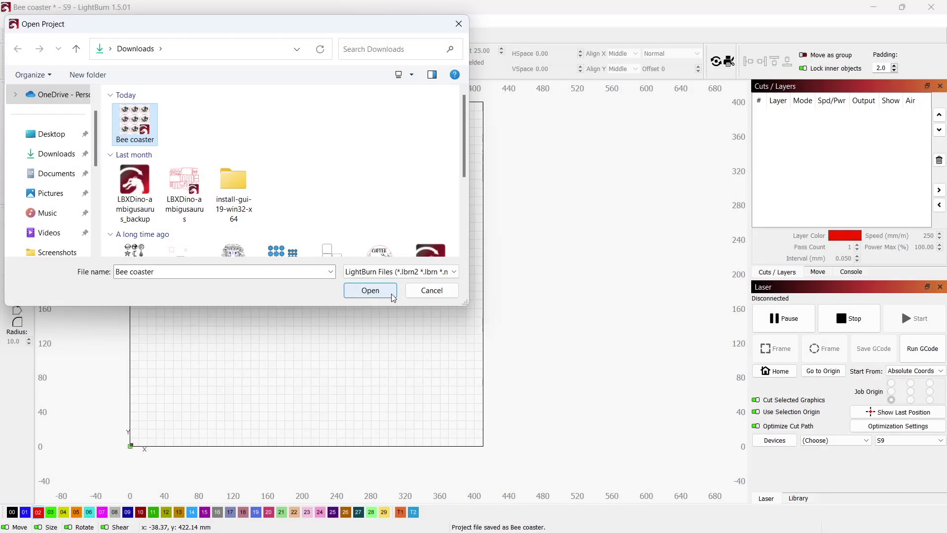
Step: Open the Bee coaster project and zoom in on its designs
left_click(385, 289)
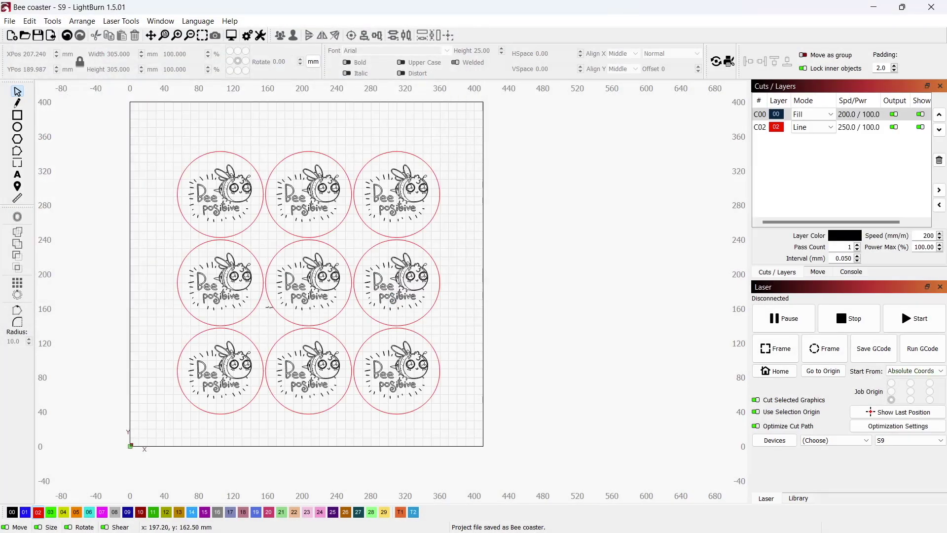
scroll(262, 306, "up", 2)
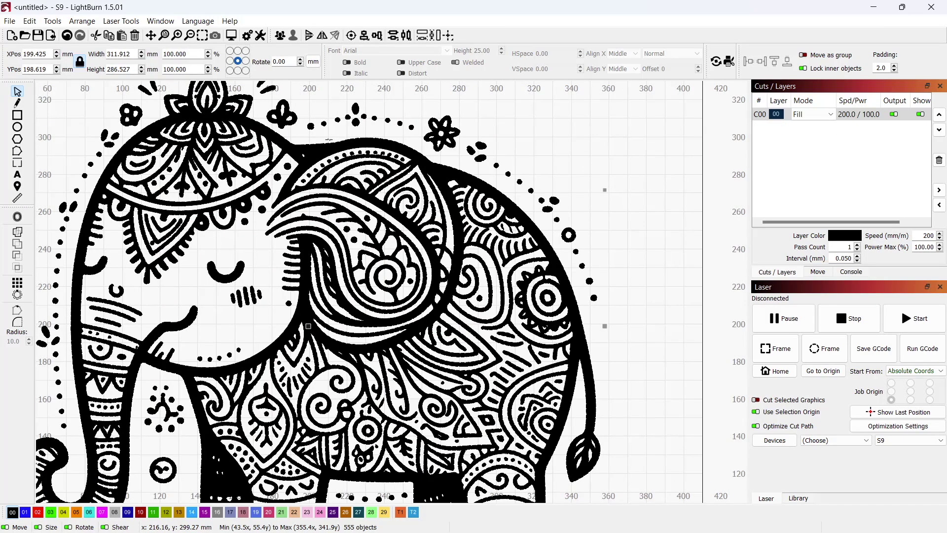
scroll(329, 139, "up", 2)
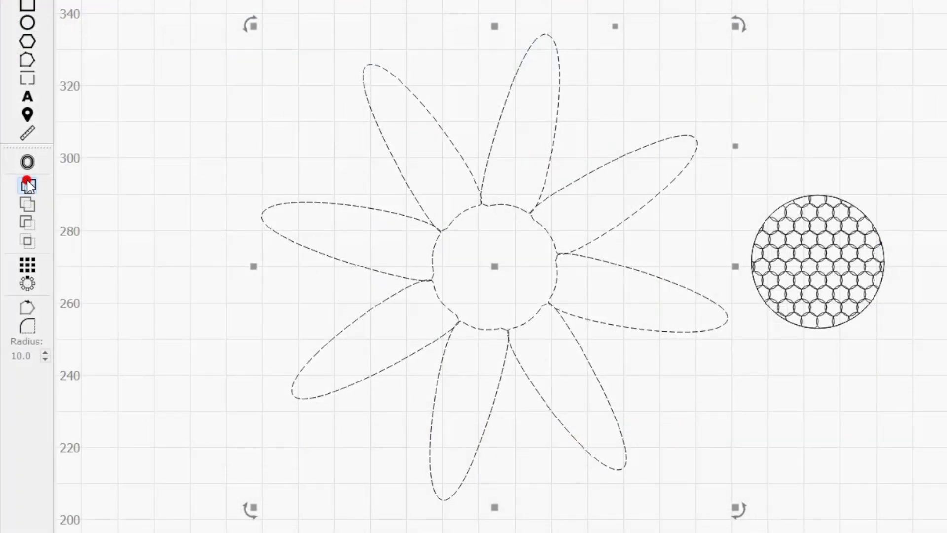
Step: Bring up the open curve around the question mark, whose end nodes don't meet, for node editing
left_click(27, 180)
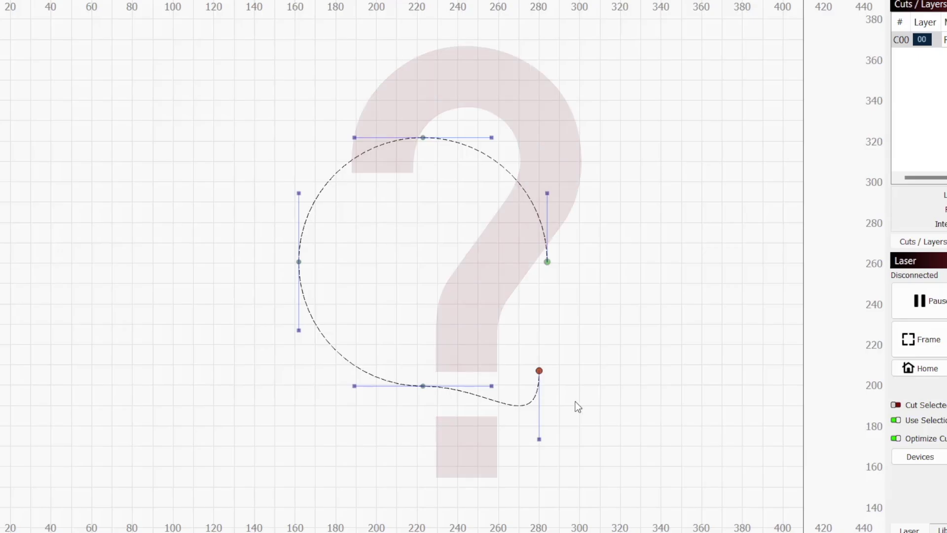
Step: Pull the curve's red endpoint upward, then Close Path the open hexagon's missing segment
left_click_drag(539, 370, 547, 262)
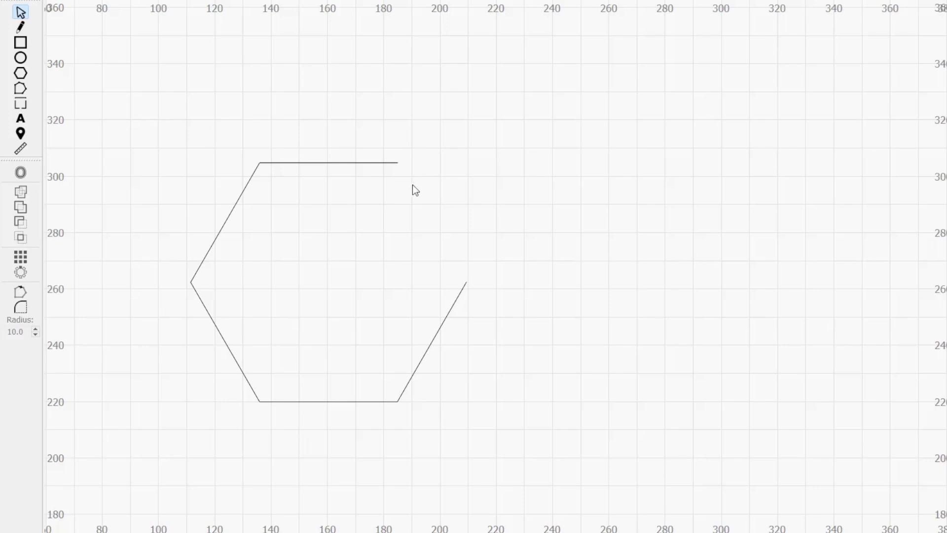
left_click(467, 279)
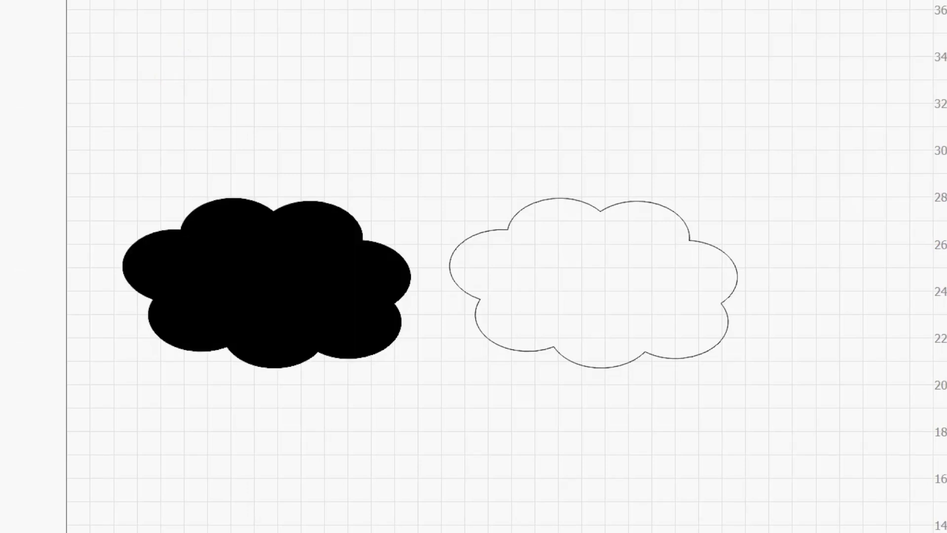
Step: Split and rejoin the cloud node, straighten the rocket's V node, and pull its right node outward
scroll(540, 242, "up", 4)
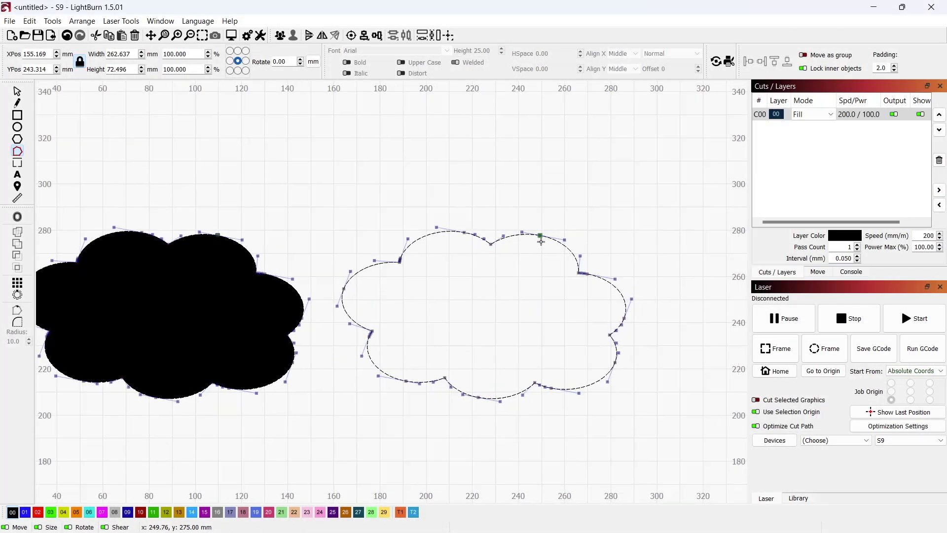
scroll(541, 242, "up", 5)
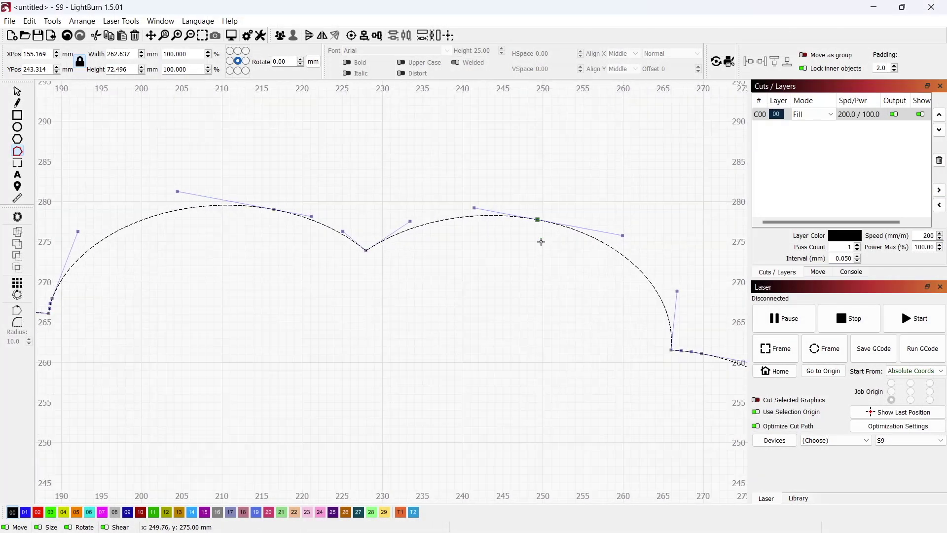
mouse_move(537, 220)
left_mouse_down()
mouse_move(536, 204)
mouse_move(536, 237)
mouse_move(538, 220)
left_mouse_up()
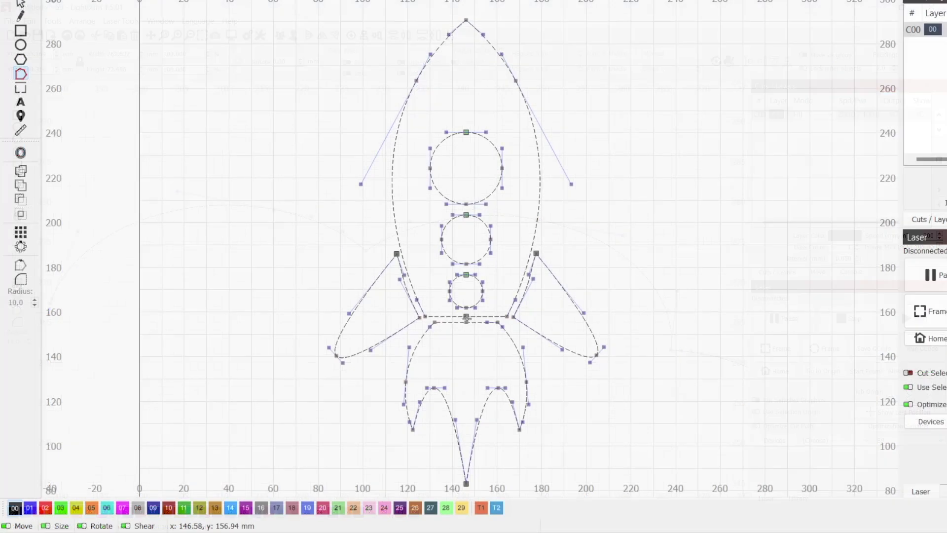
left_click(467, 317)
left_click(482, 368)
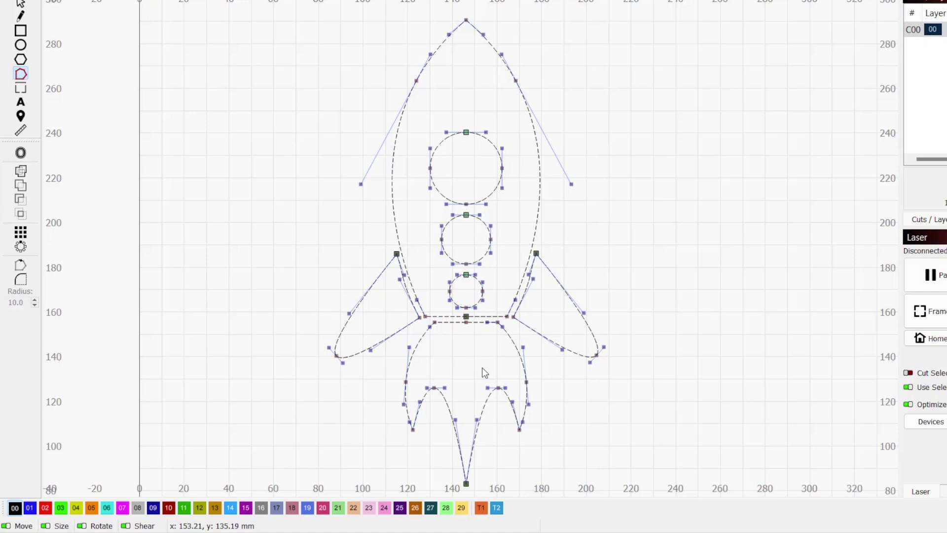
left_click_drag(536, 253, 615, 237)
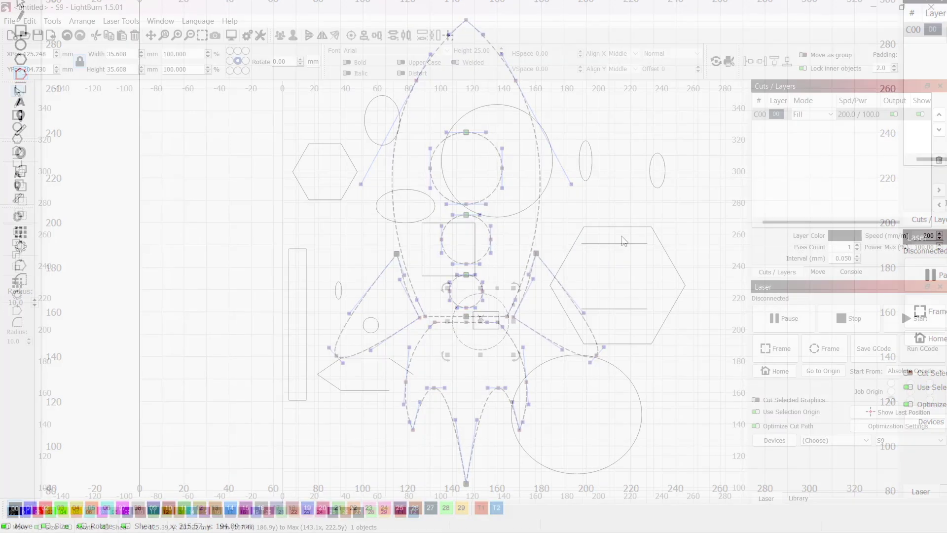
Step: Move the circle up-left and the ellipse about 22 mm down-left
left_click(481, 322)
left_click_drag(481, 322, 435, 309)
left_click_drag(375, 209, 340, 238)
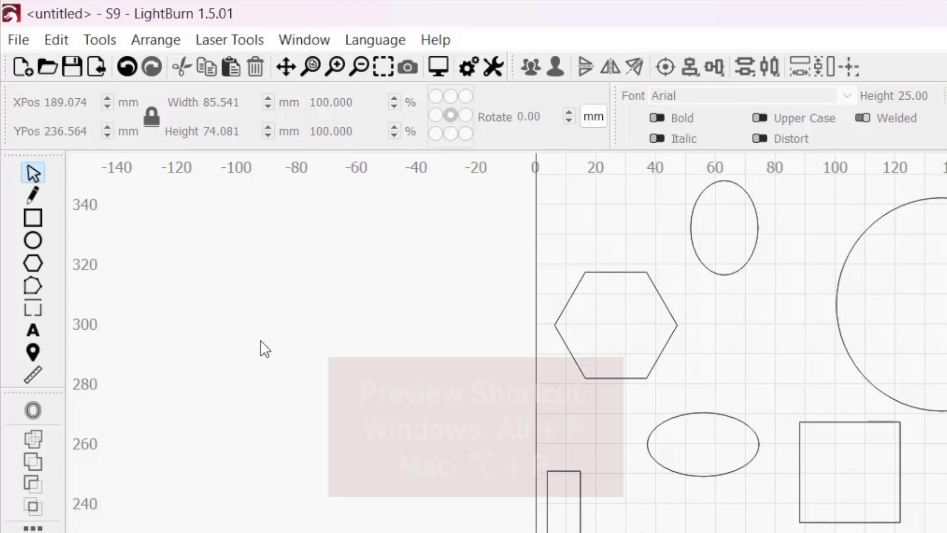
Step: Preview, reveal the five skipped open fill shapes, and select the open circle-with-tail
left_click(441, 64)
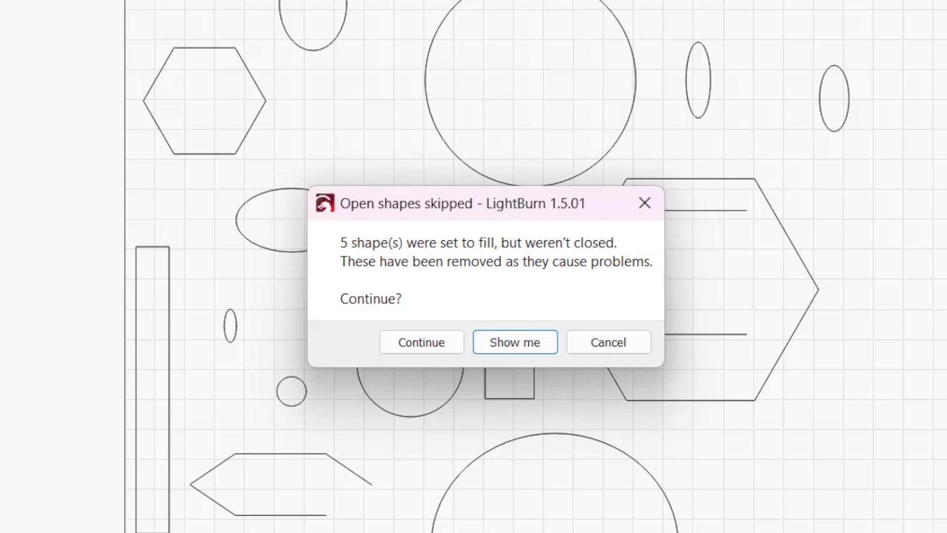
left_click(538, 343)
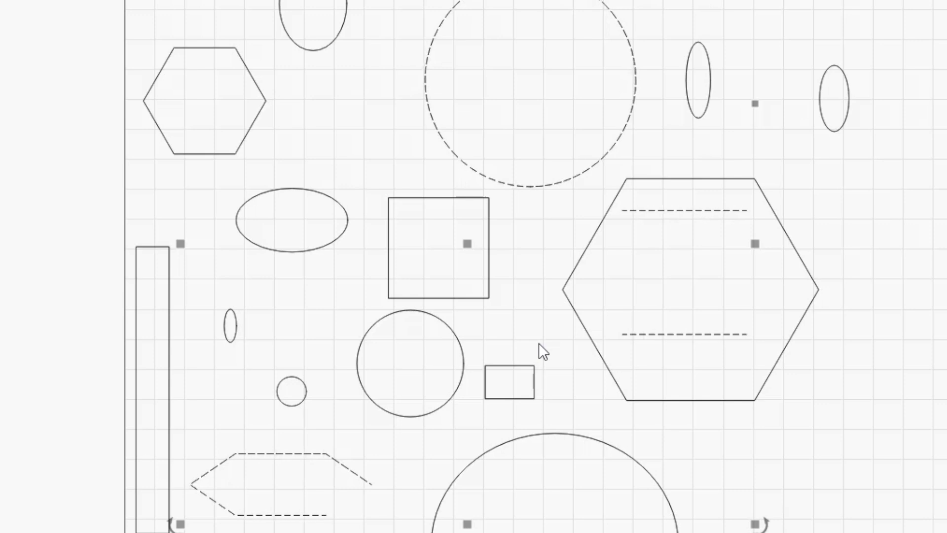
left_click_drag(581, 331, 330, 184)
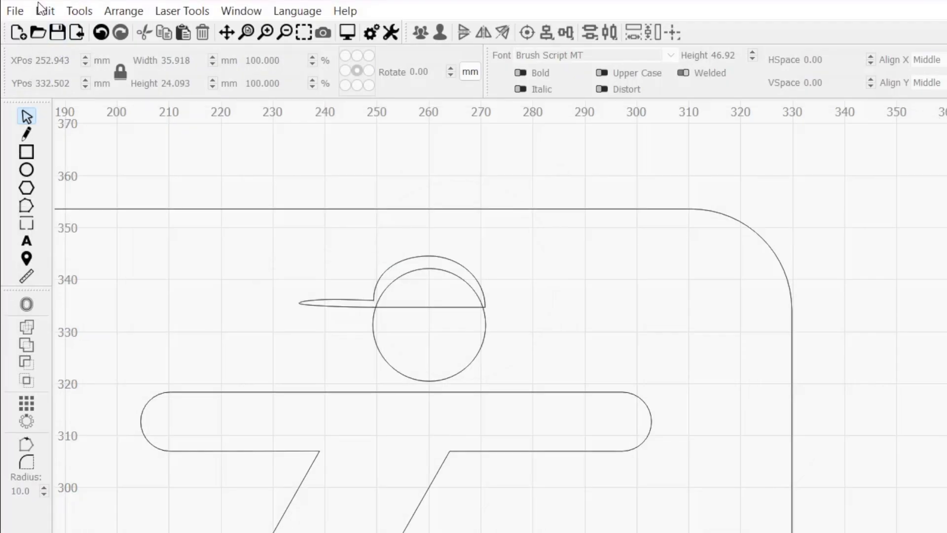
Step: Use Edit > Select open shapes, then narrow to Select open shapes set to fill
left_click(39, 11)
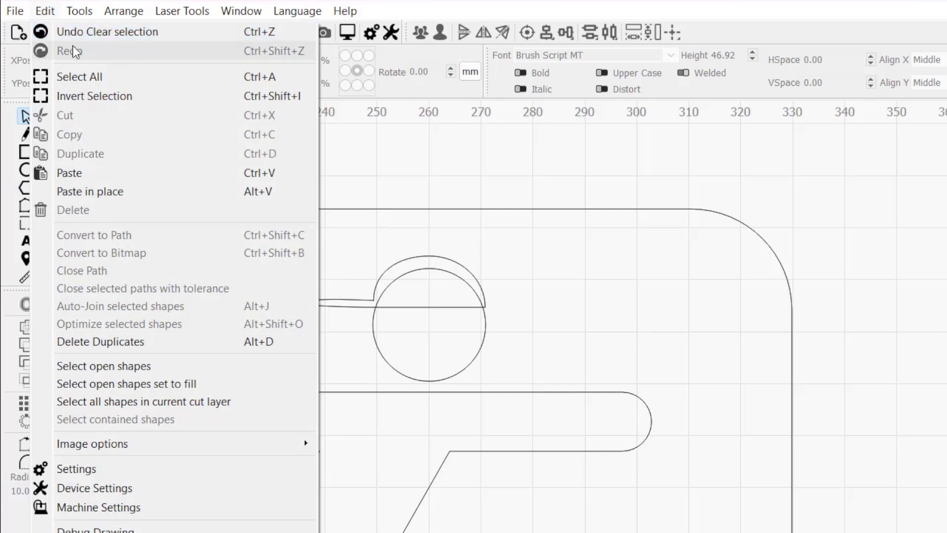
left_click(160, 372)
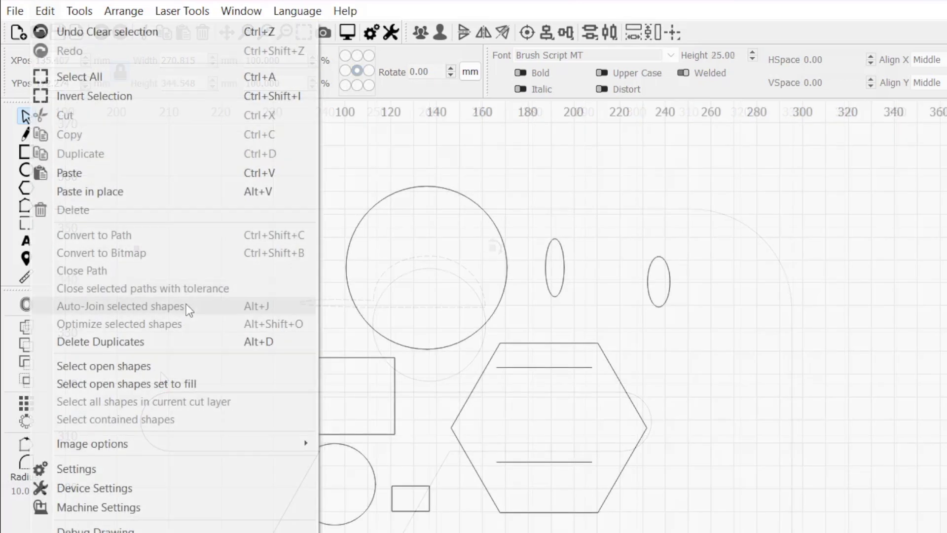
left_click(206, 383)
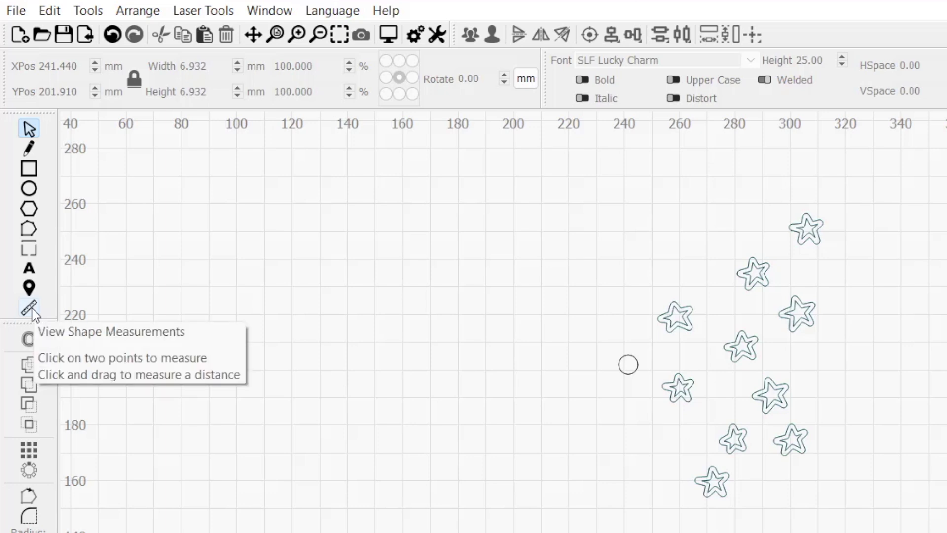
Step: Measure the small circle and the star's outer and inner outlines to read Closed/Open
left_click(30, 309)
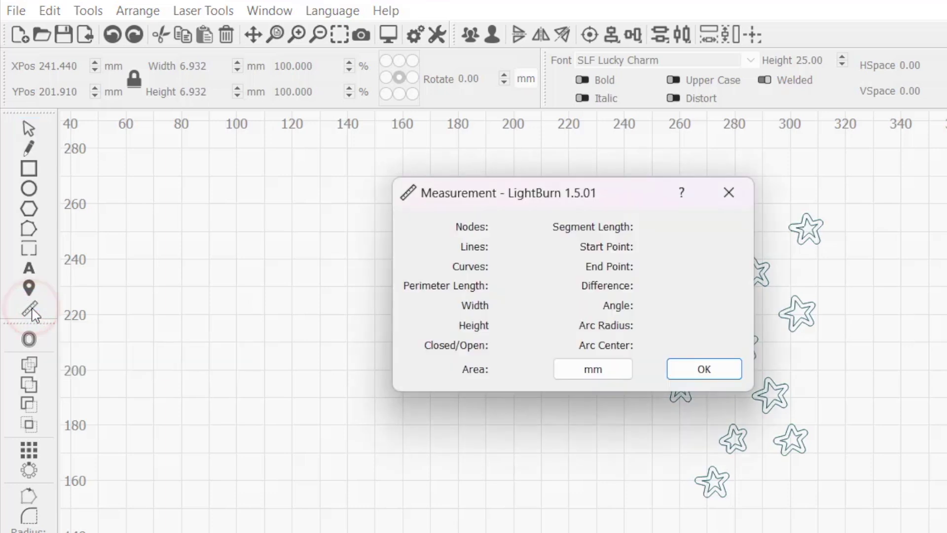
left_click_drag(580, 202, 429, 180)
scroll(628, 349, "up", 3)
left_click(631, 323)
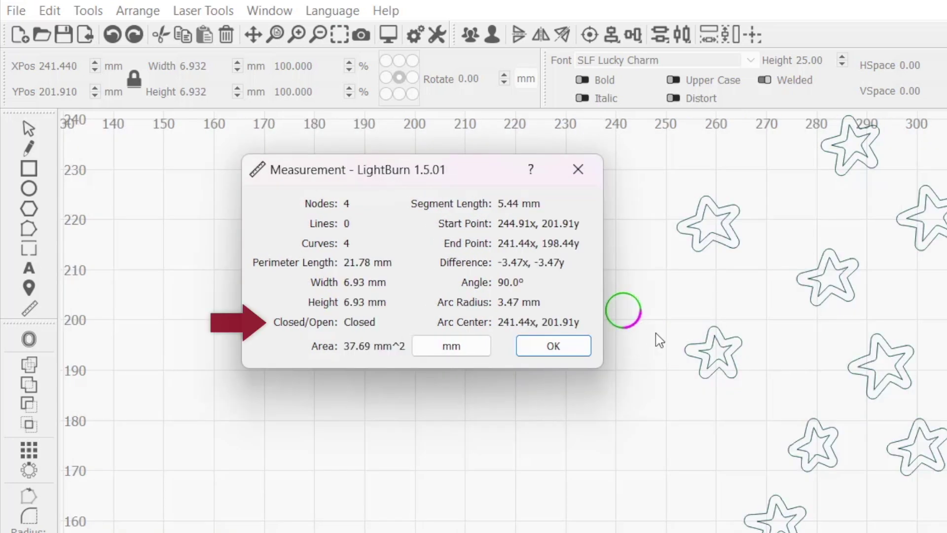
left_click(686, 343)
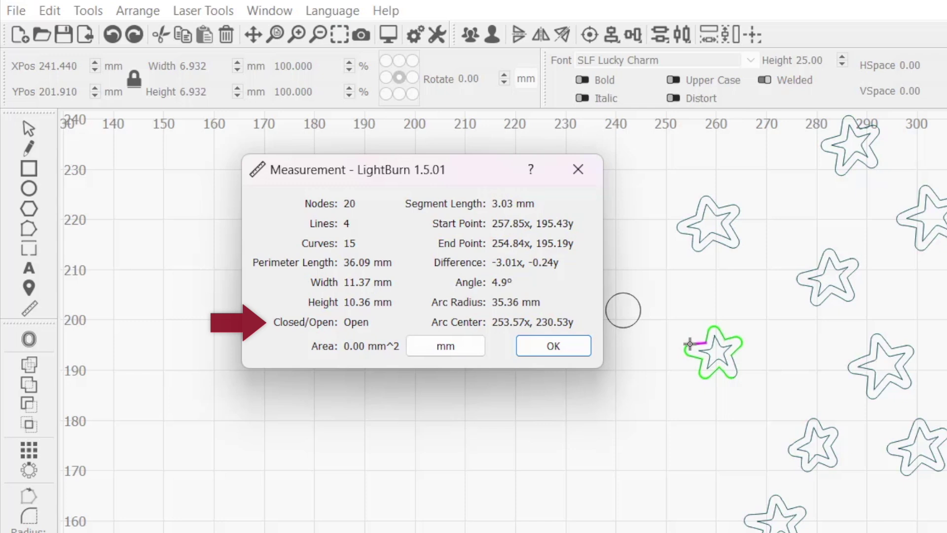
left_click(710, 348)
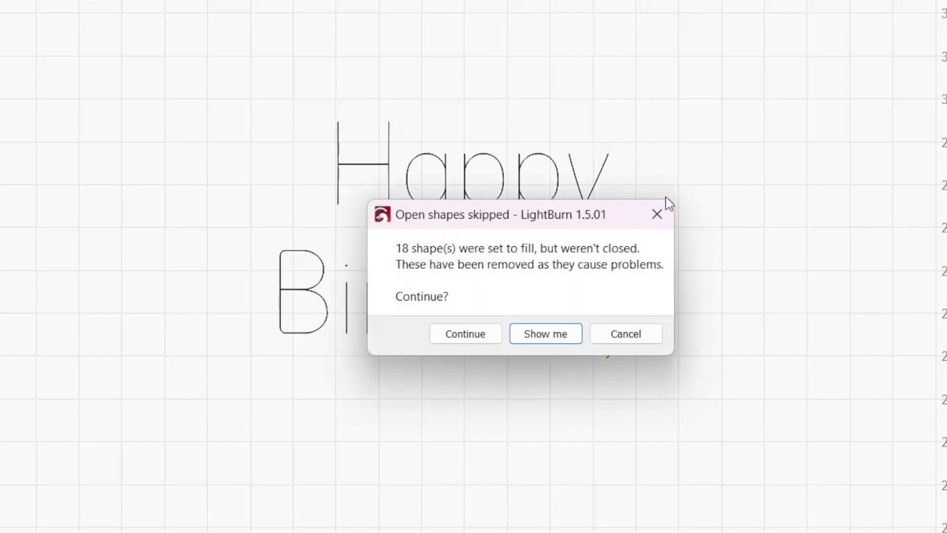
Step: Dismiss the open-shapes warning, switch the text layer from Fill to Line, and preview
left_click(657, 213)
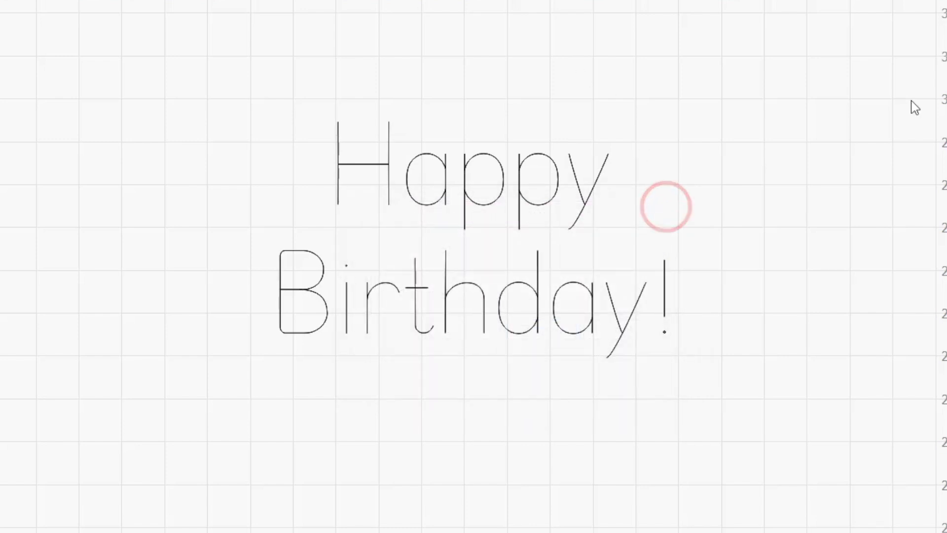
left_click(789, 115)
left_click(788, 125)
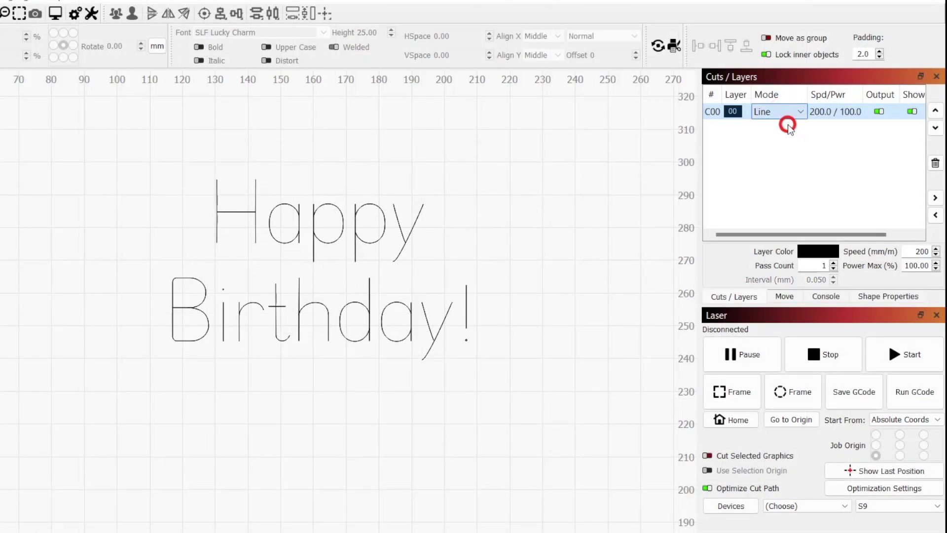
left_click(54, 15)
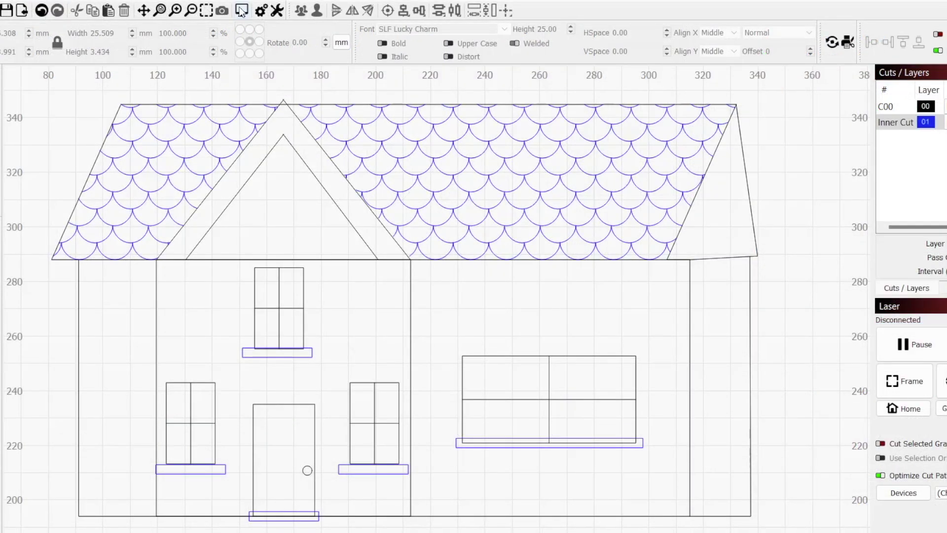
Step: Preview the house, highlight the 165 open roof-scale shapes, fix them, and preview again
left_click(241, 9)
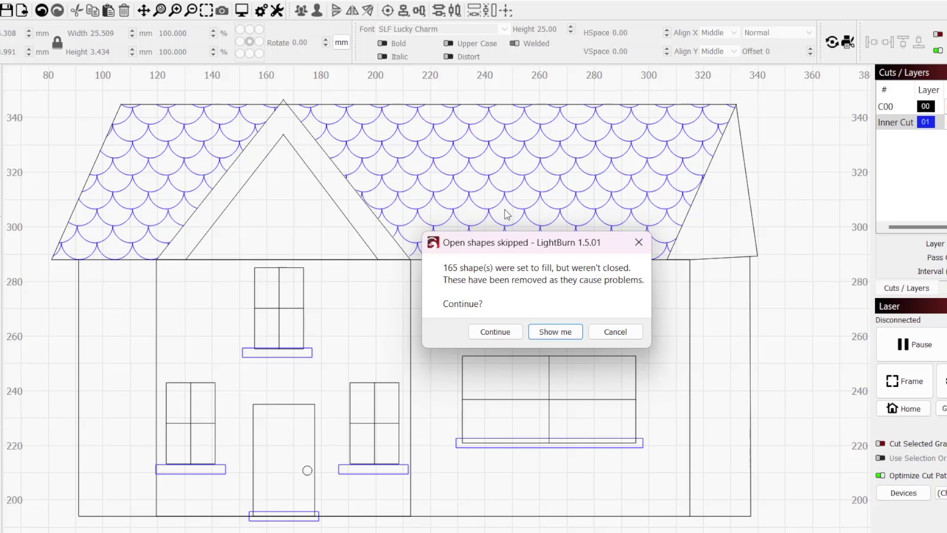
left_click(573, 331)
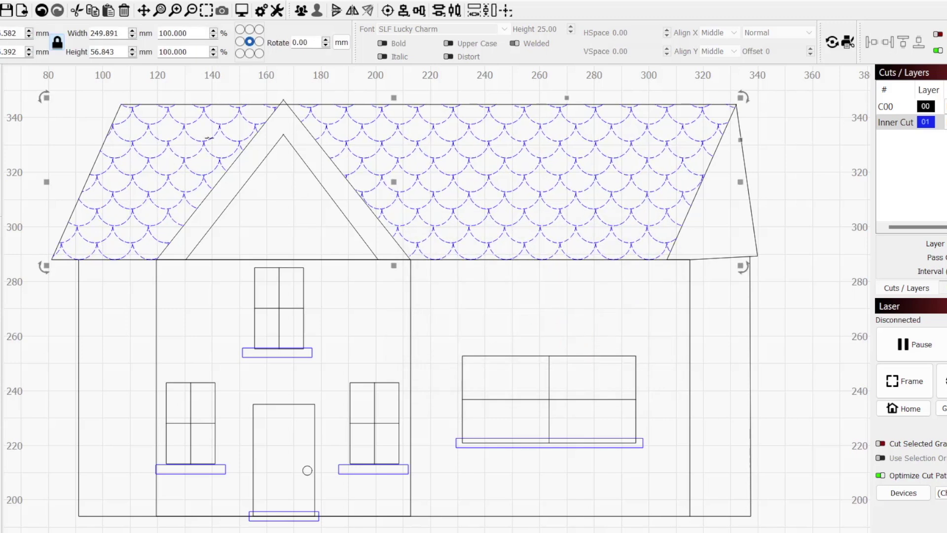
scroll(154, 127, "up", 1)
scroll(153, 130, "up", 1)
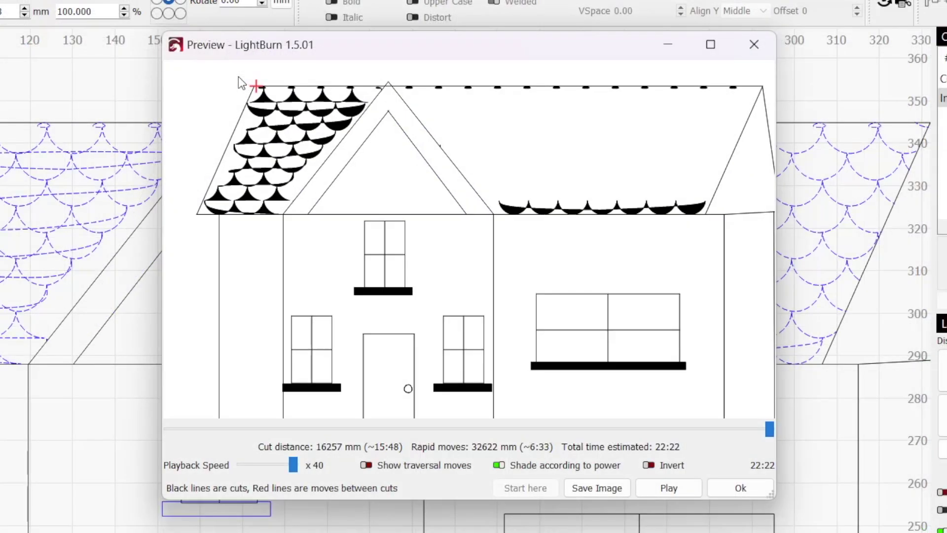
scroll(238, 76, "up", 3)
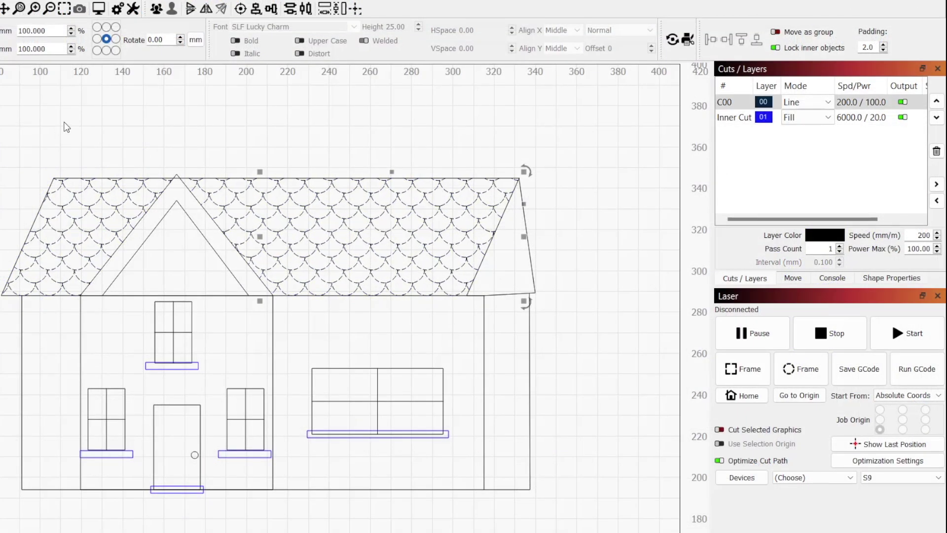
left_click(99, 8)
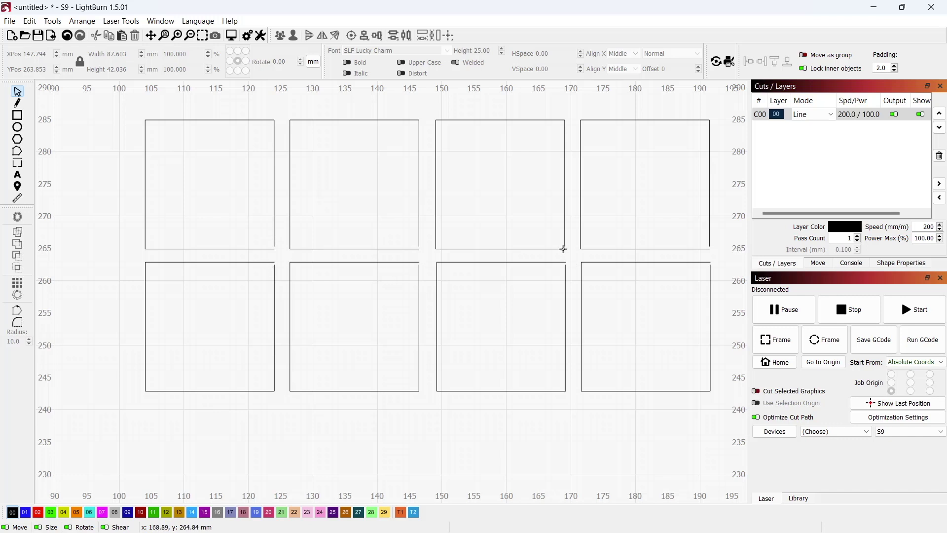
Step: Close Path the two left squares' tiny gaps; the hexagon's wider gap stays open
left_click_drag(228, 419, 109, 103)
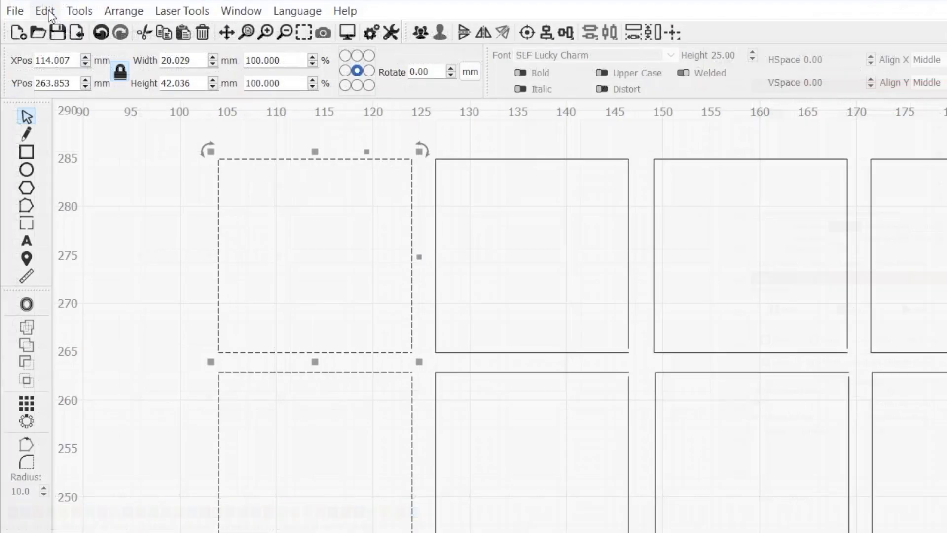
left_click(30, 21)
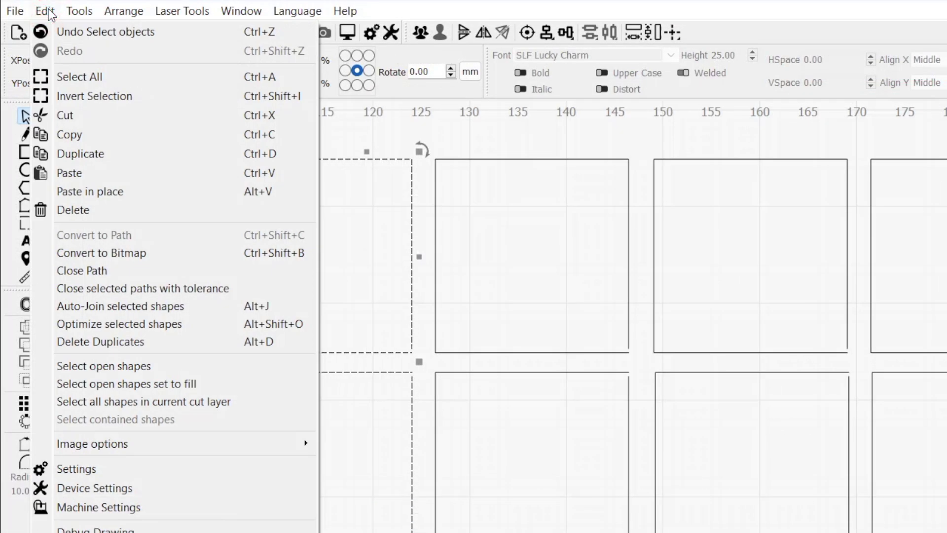
left_click(131, 270)
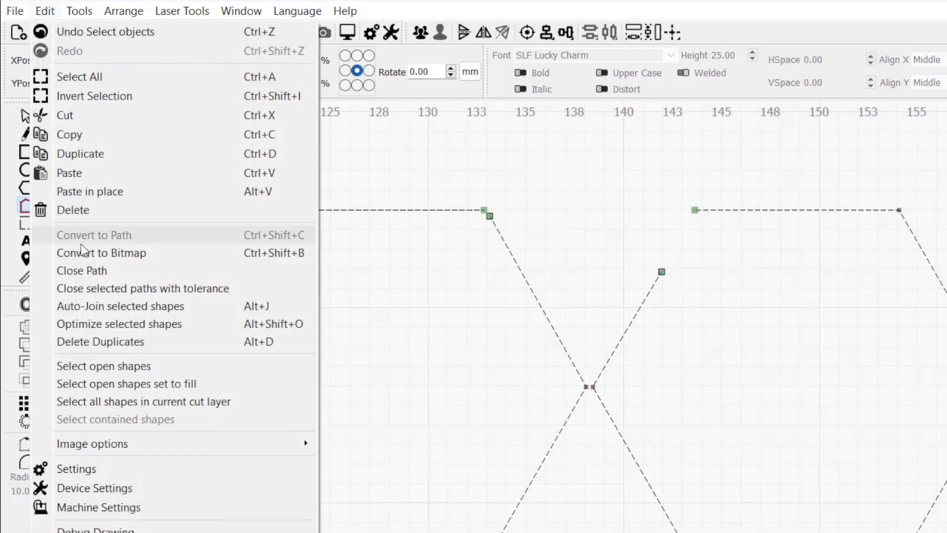
left_click(86, 271)
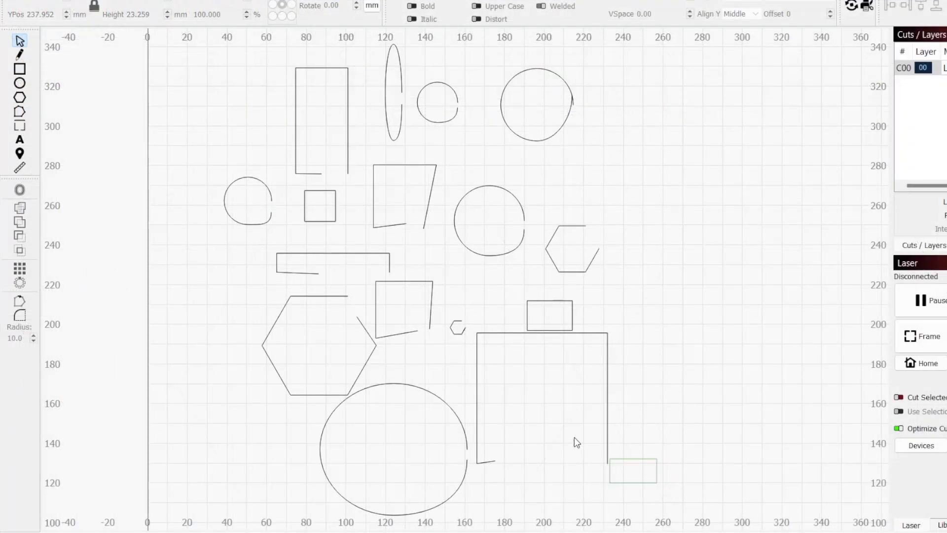
Step: Select the open shapes and raise the Close Paths tolerance to about 41.6 mm, closing 13 of 14
left_click_drag(575, 439, 220, 97)
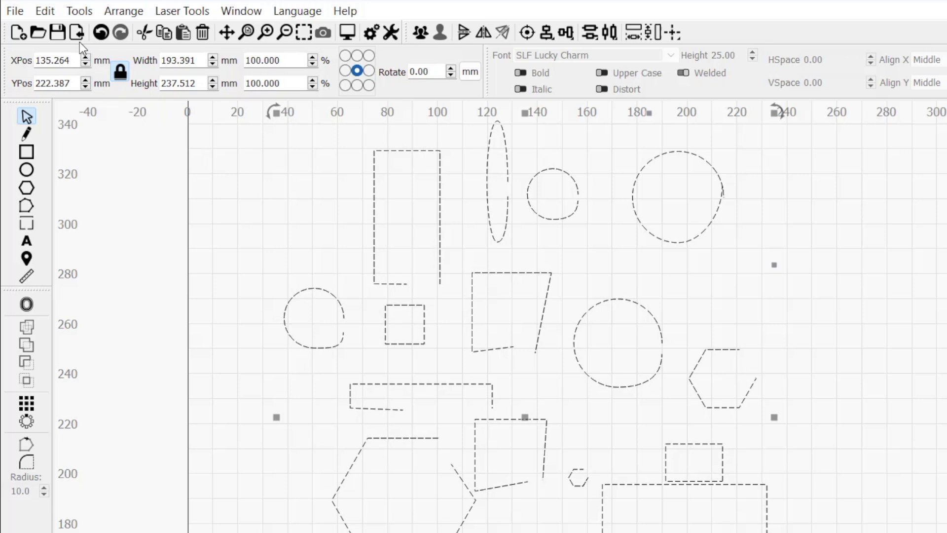
left_click(52, 12)
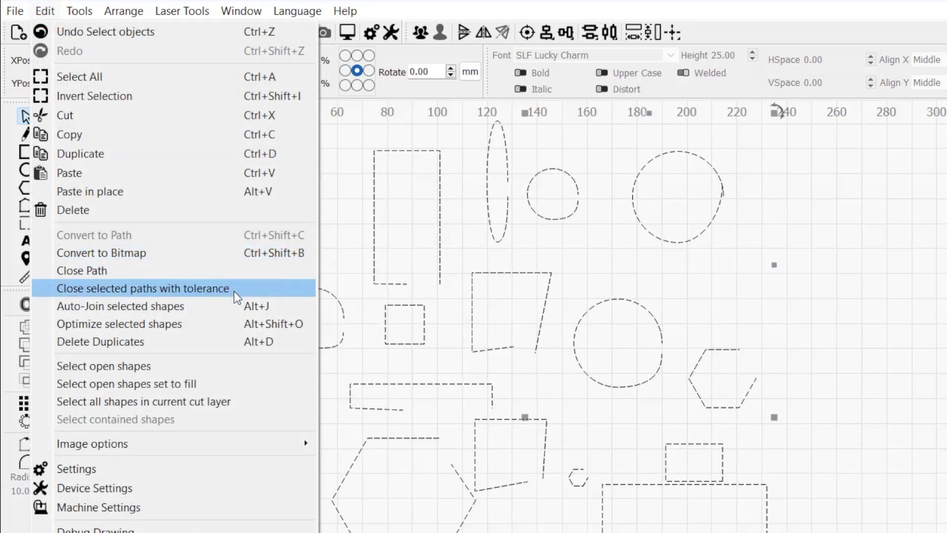
left_click(249, 288)
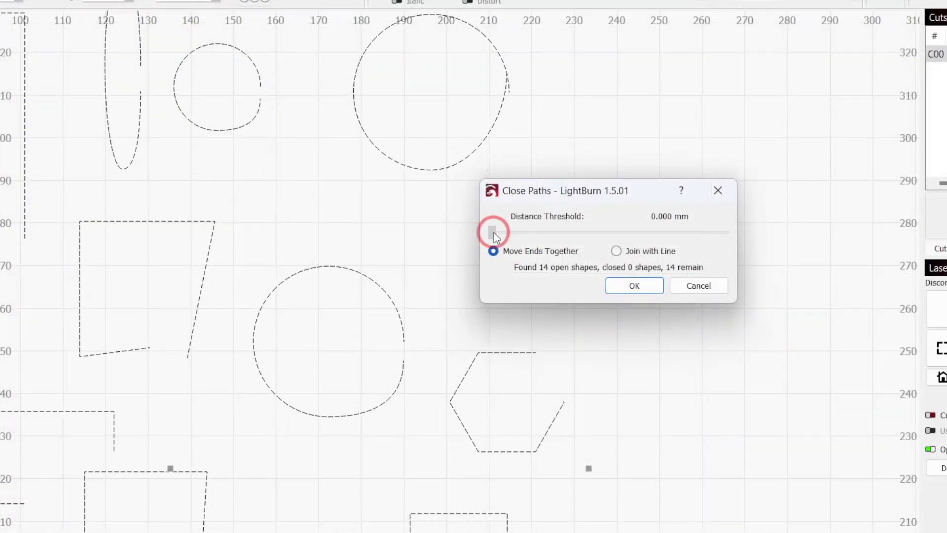
mouse_move(507, 238)
left_mouse_down()
mouse_move(587, 224)
mouse_move(517, 230)
mouse_move(587, 236)
mouse_move(523, 237)
left_mouse_up()
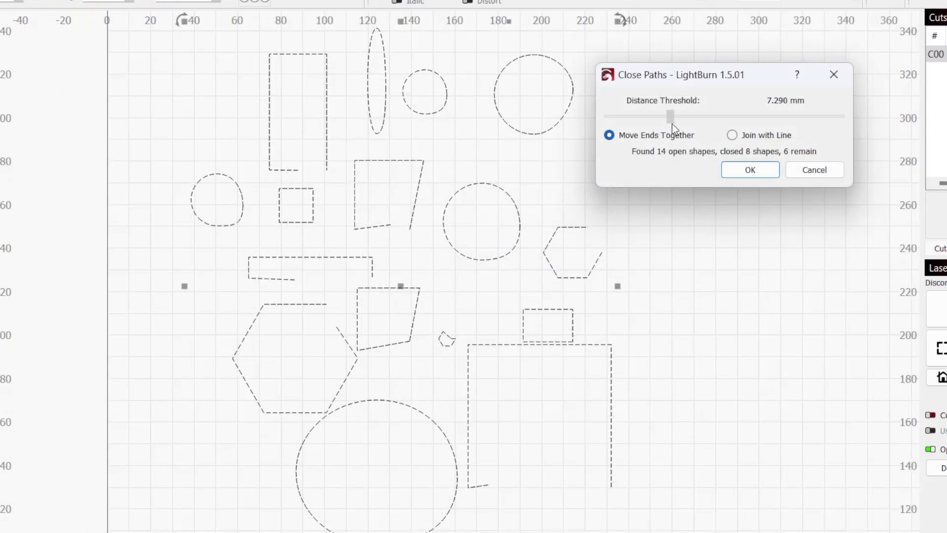
left_click_drag(672, 123, 801, 120)
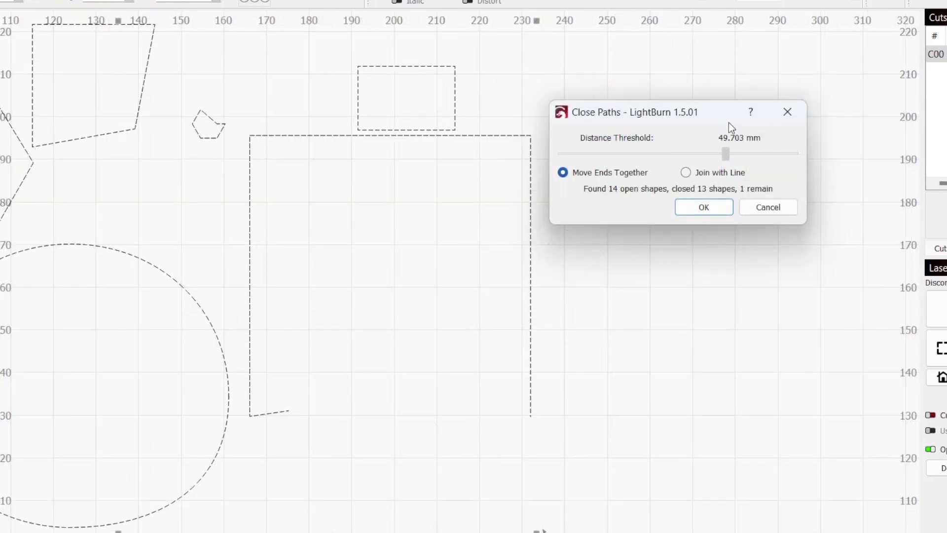
Step: Compare Move Ends Together with Join with Line while nudging the distance threshold
left_click_drag(729, 122, 743, 154)
left_click(686, 172)
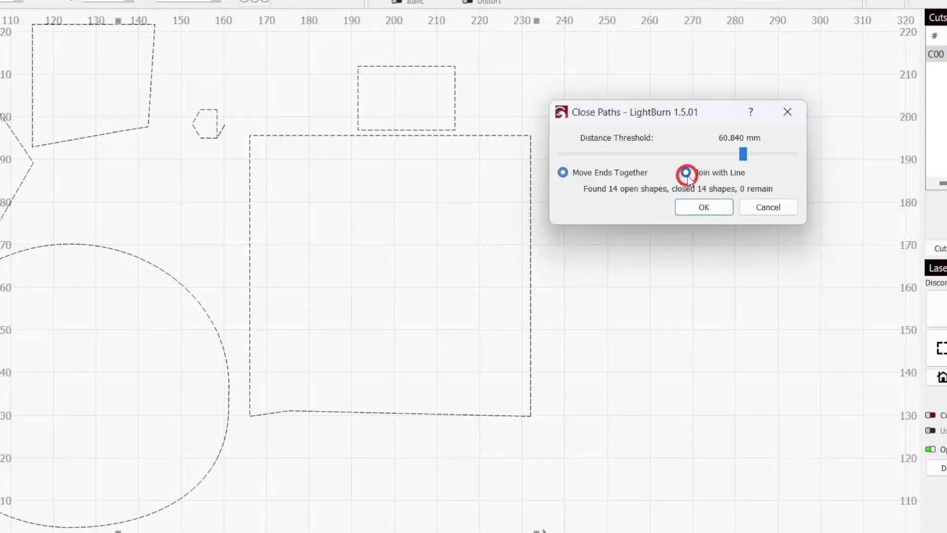
mouse_move(743, 153)
left_mouse_down()
mouse_move(714, 154)
mouse_move(748, 154)
left_mouse_up()
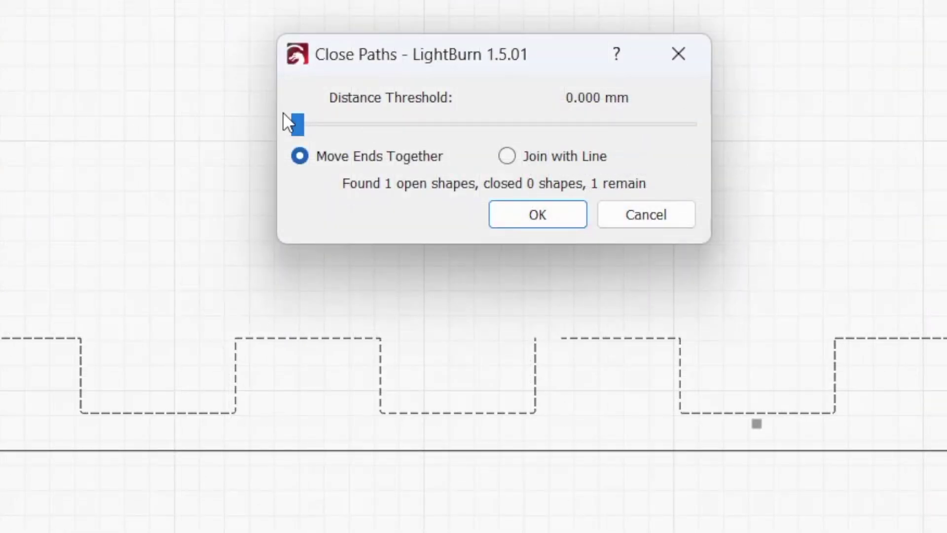
Step: Set the threshold to 57.760 mm and apply, closing all 14 shapes
left_click_drag(297, 125, 374, 118)
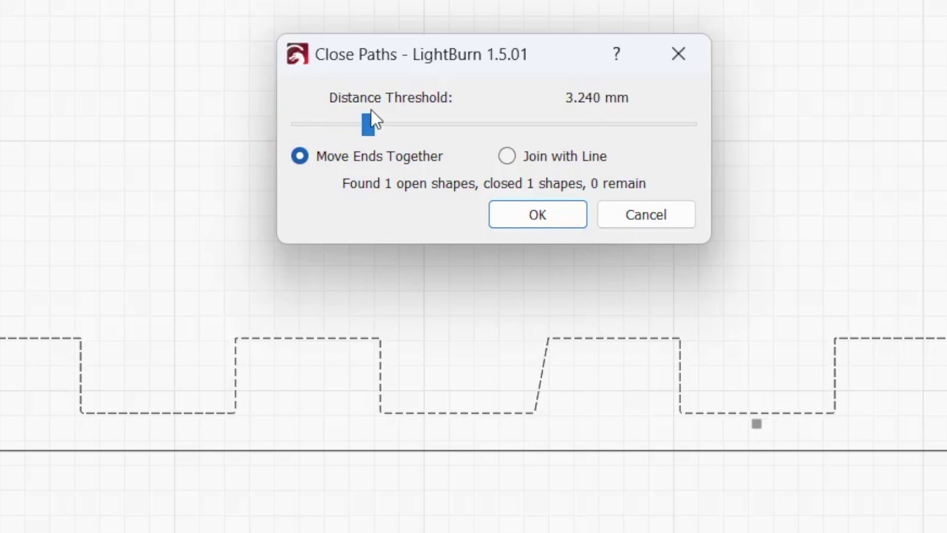
left_click(507, 156)
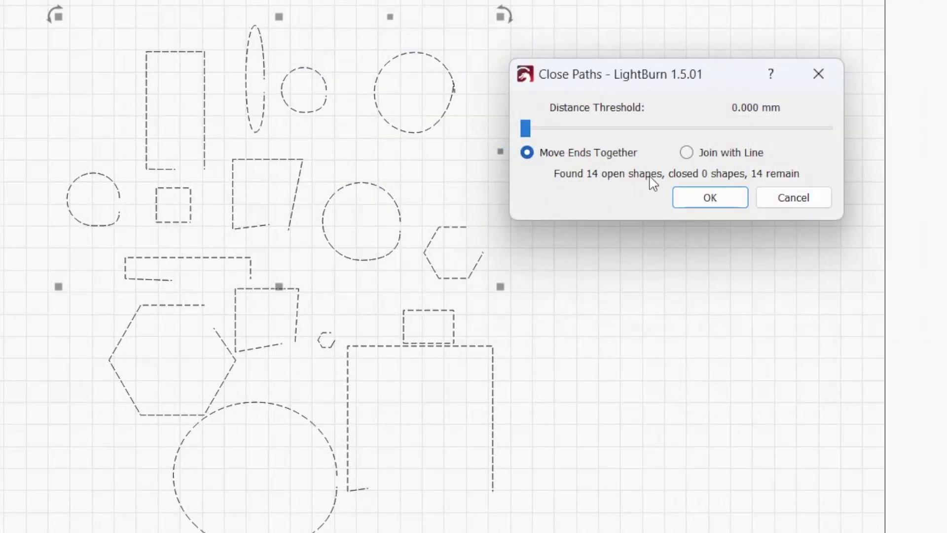
left_click_drag(526, 128, 760, 132)
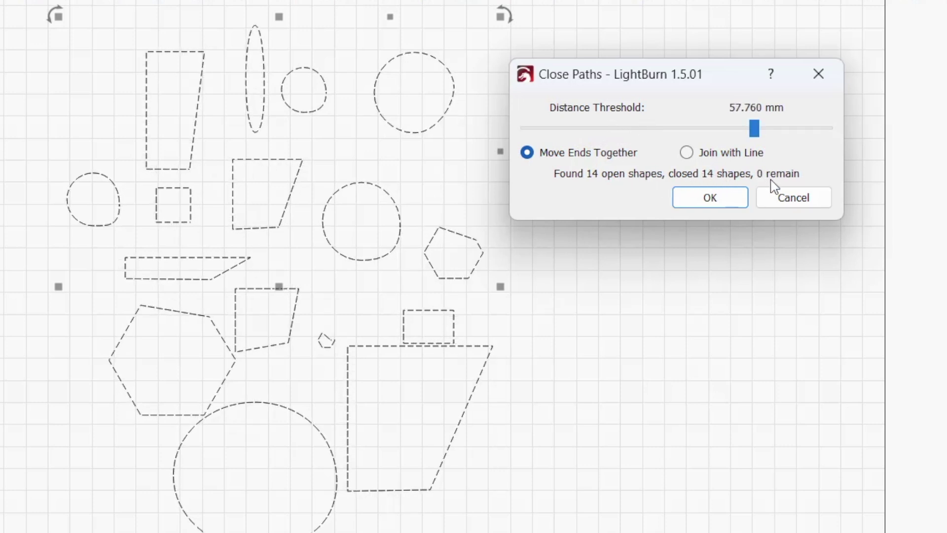
left_click(728, 203)
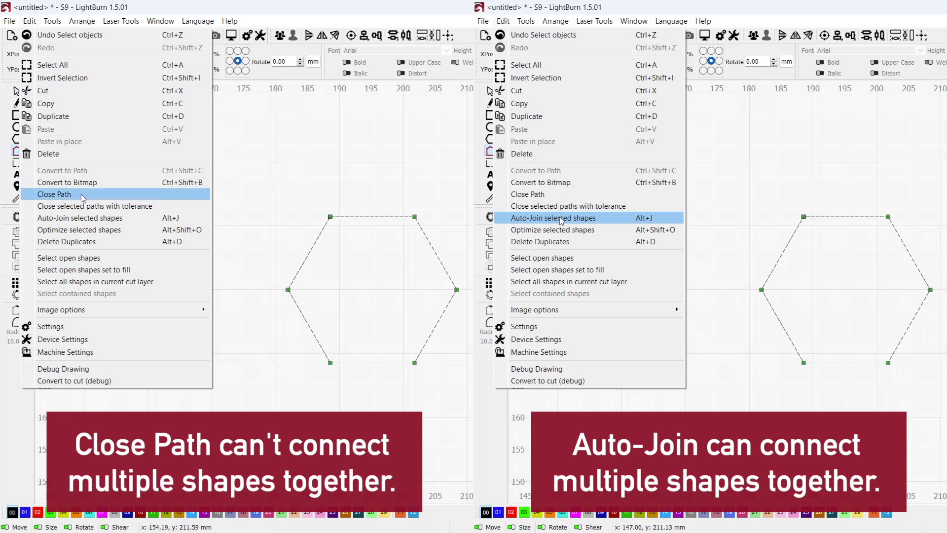
Step: Close Path on the left hexagon, Auto-Join the right hexagon, then select the eagle design
left_click(54, 194)
left_click(561, 219)
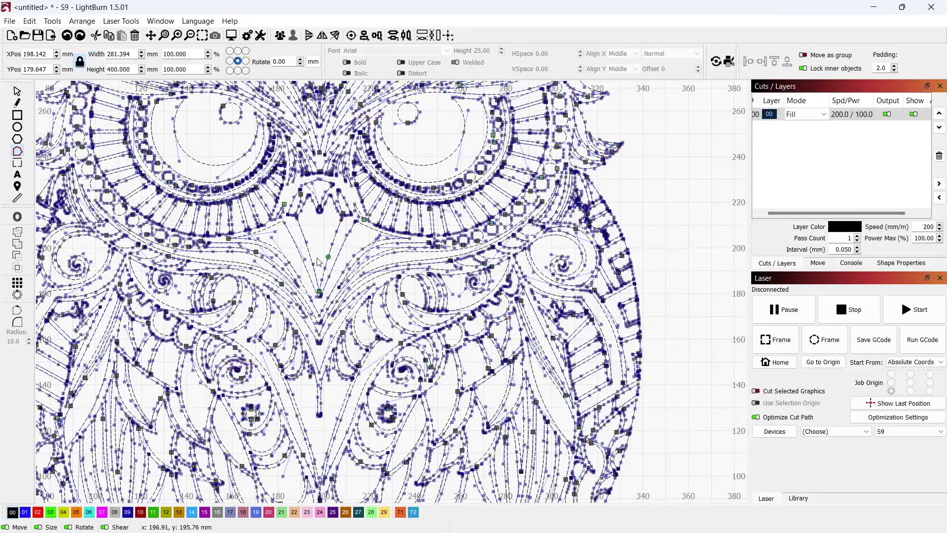
scroll(317, 263, "up", 5)
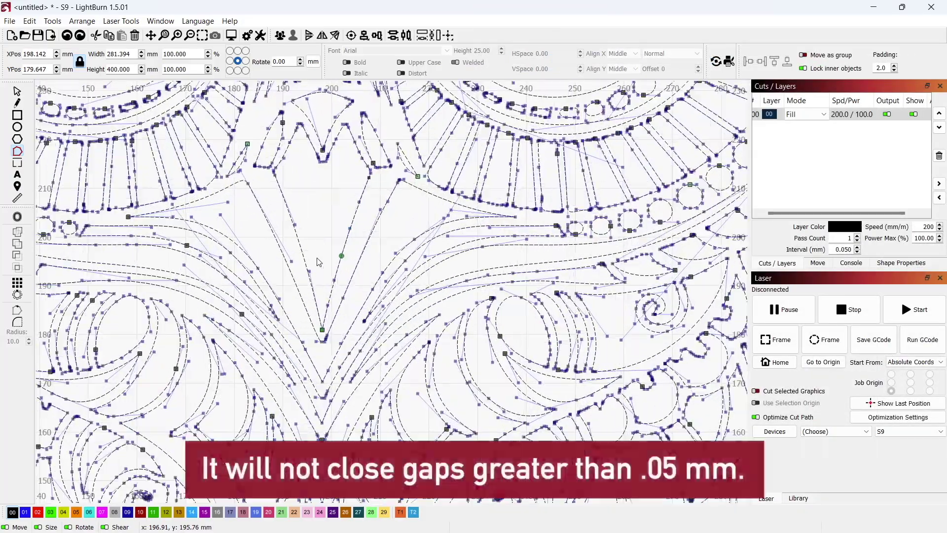
scroll(342, 277, "up", 4)
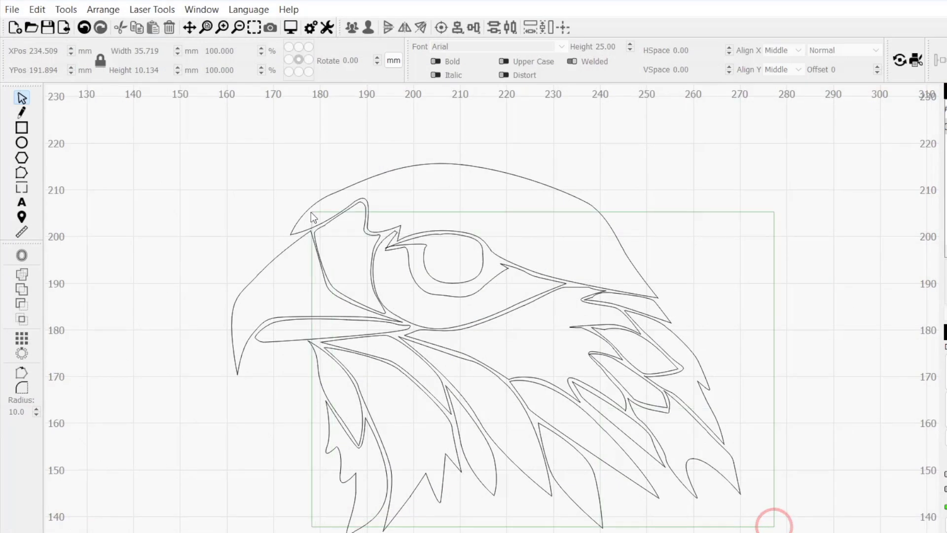
left_click_drag(311, 212, 190, 147)
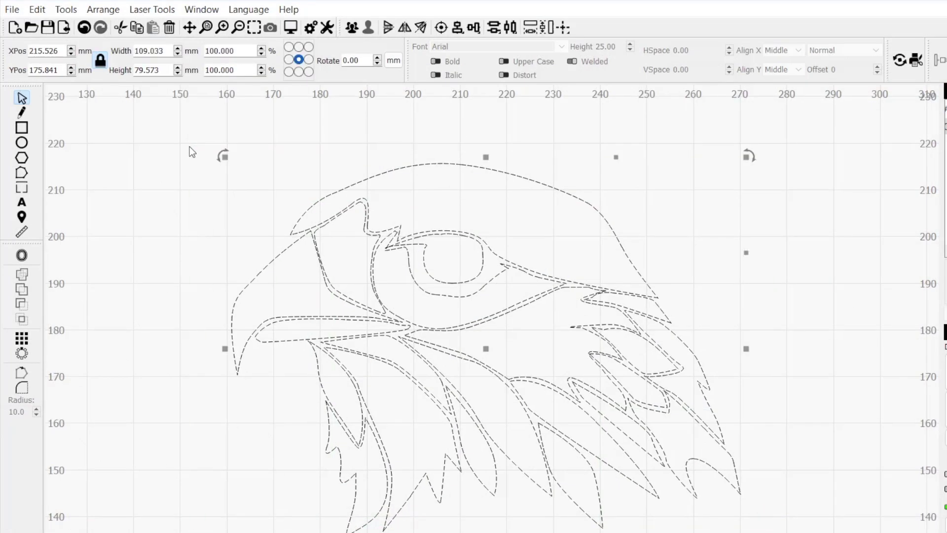
Step: Inspect the eagle's nodes in Edit Nodes and reposition one node's curve handles
left_click(21, 172)
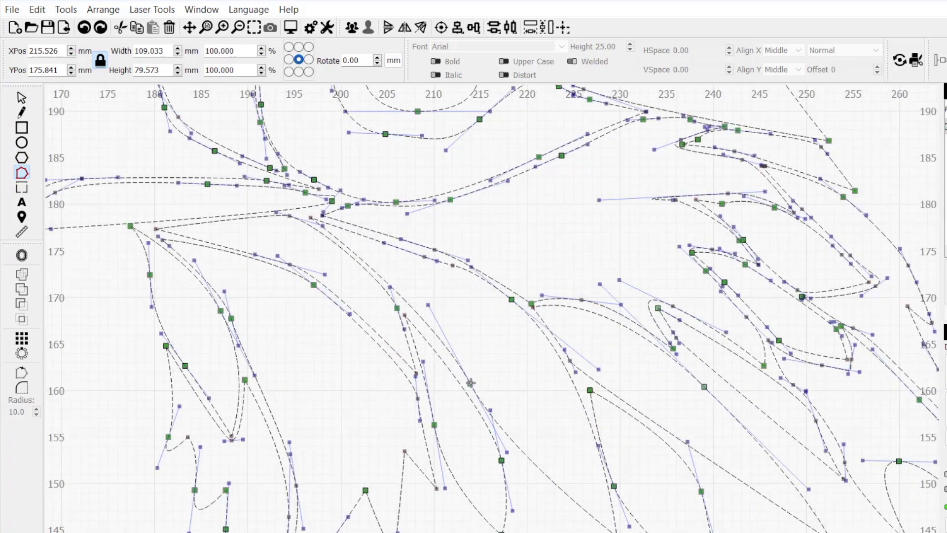
left_click(470, 383)
left_click_drag(453, 343, 451, 323)
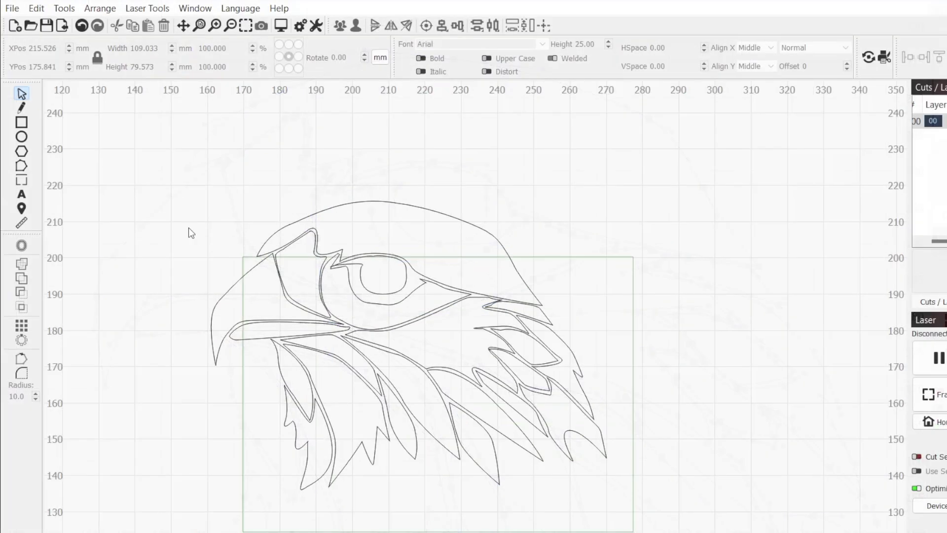
Step: Select the whole eagle and apply Edit > Auto-Join selected shapes
left_click_drag(188, 229, 153, 166)
left_click(37, 8)
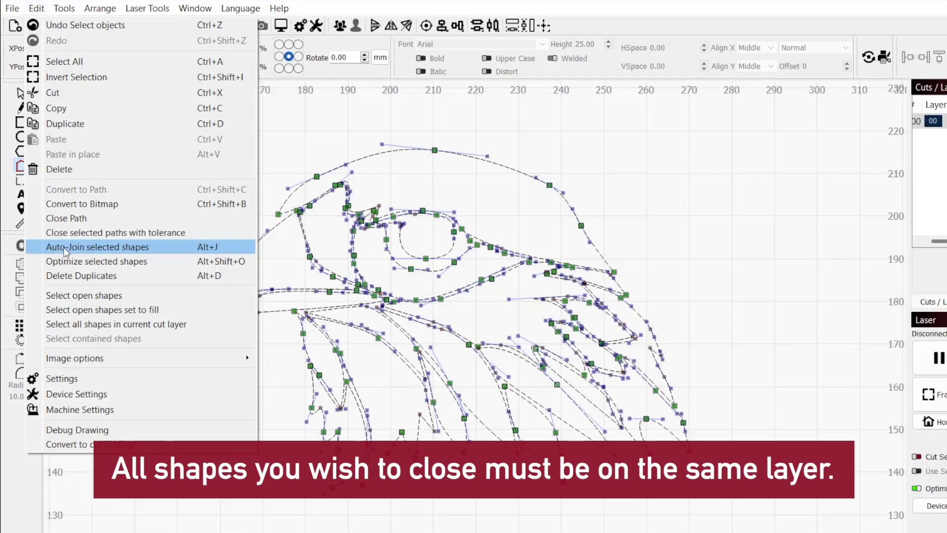
left_click(37, 247)
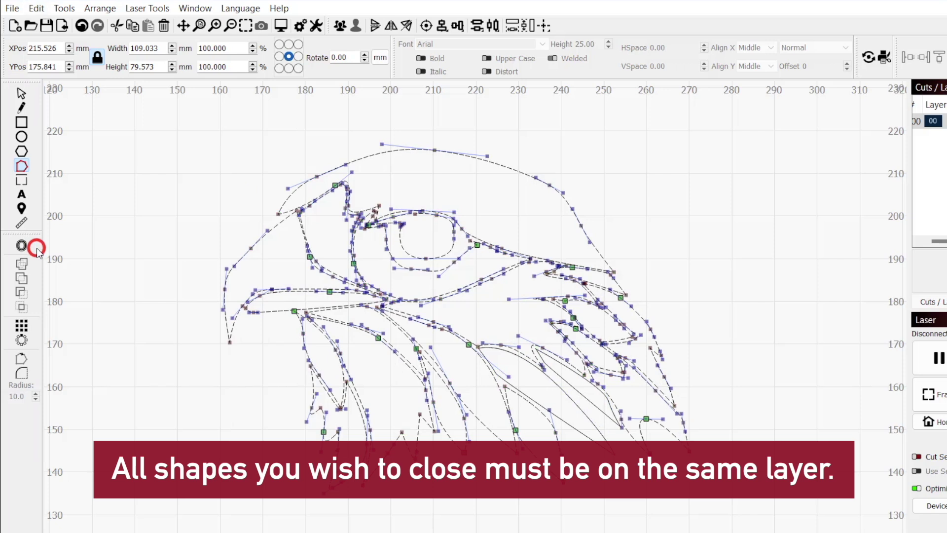
Step: Break the eagle apart with Arrange > Break Apart, then Auto-Join its pieces
left_click(113, 10)
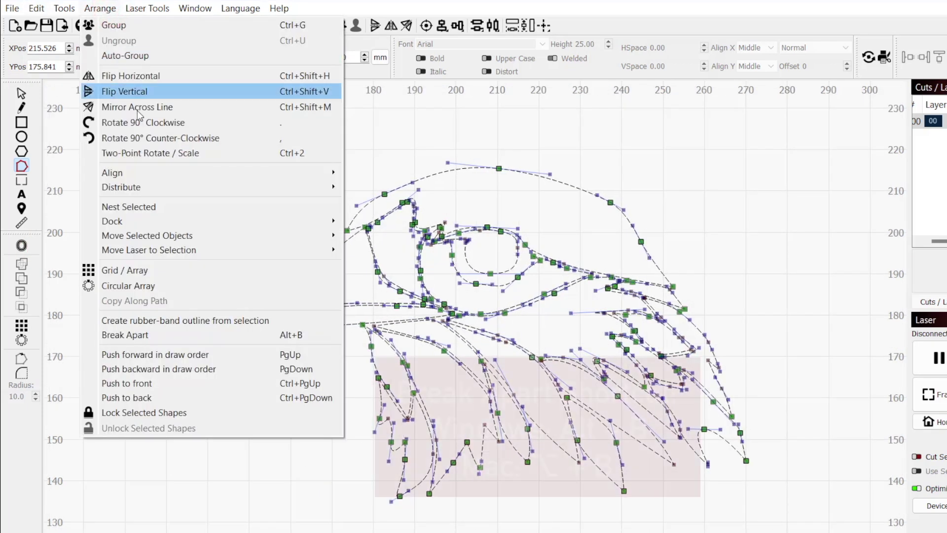
left_click(197, 339)
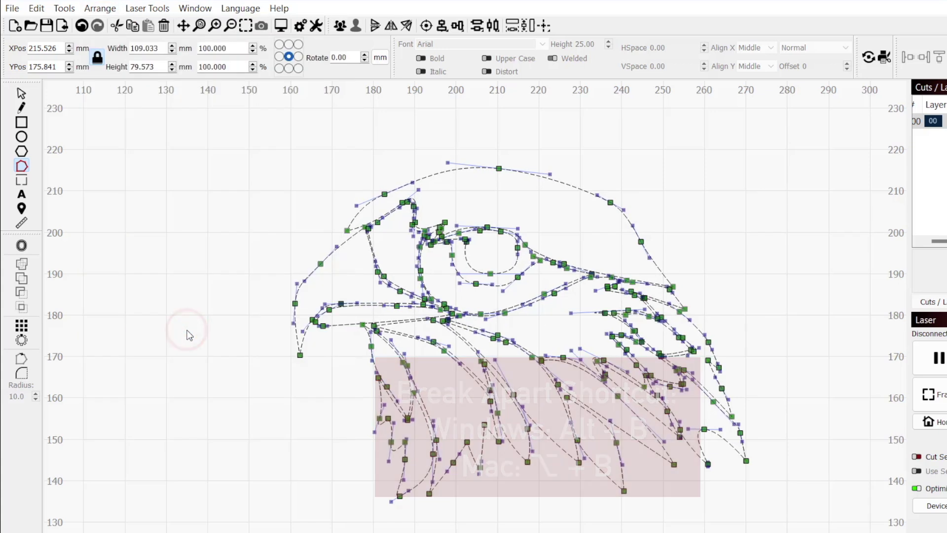
left_click(37, 9)
left_click(86, 250)
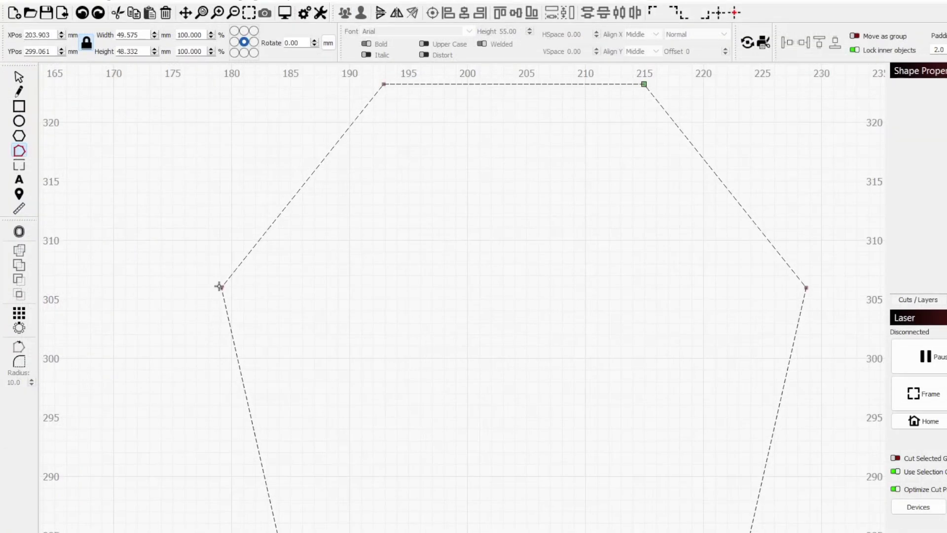
Step: Turn a hexagon corner into a curve and select the overlapping circles and rectangles
key("s")
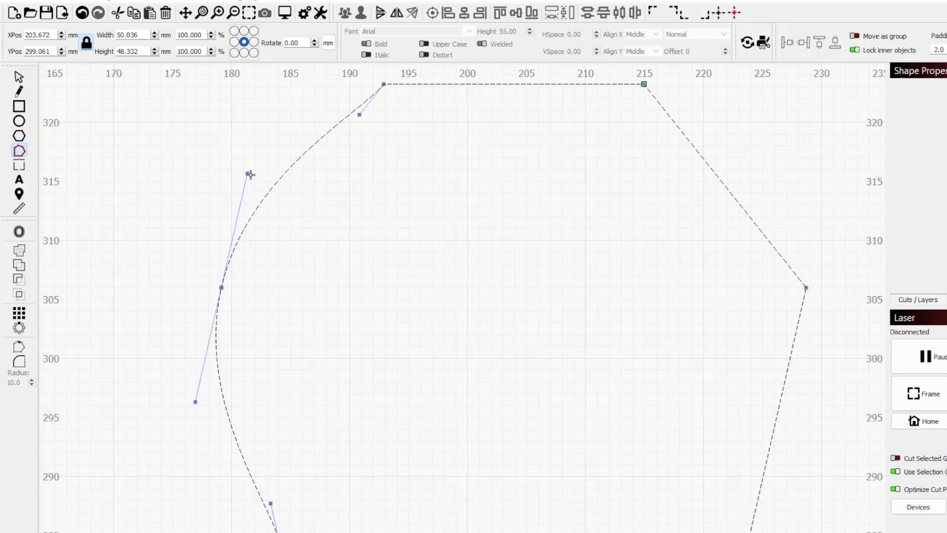
left_click_drag(247, 174, 273, 186)
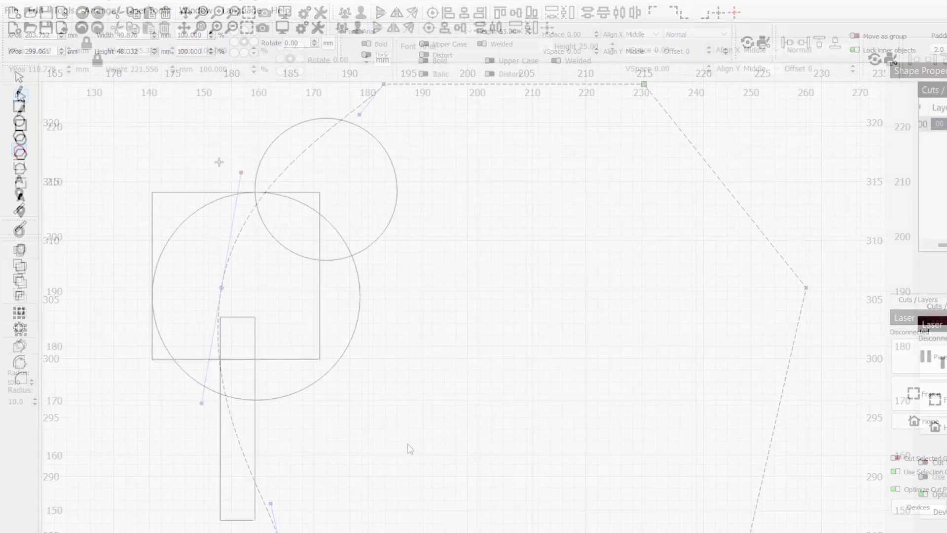
left_click_drag(408, 442, 138, 161)
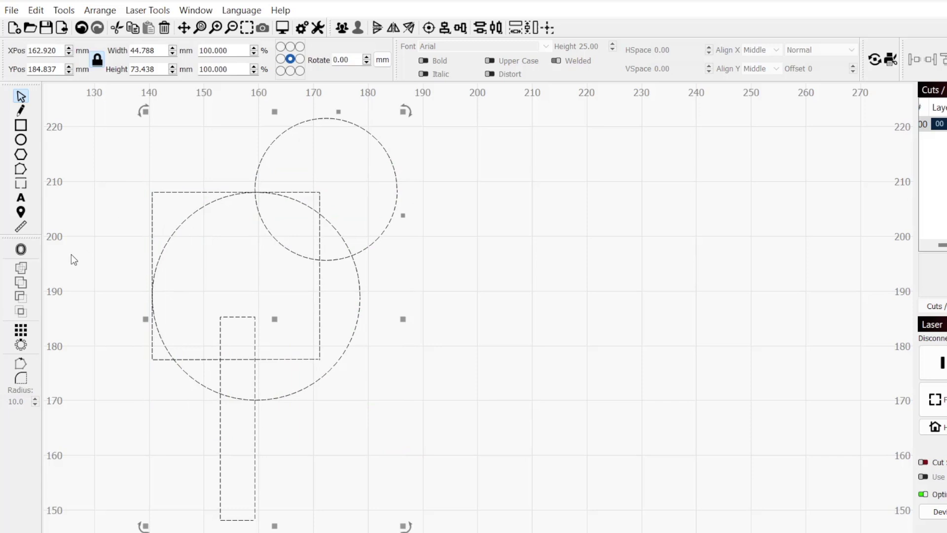
Step: Close the overlapping shapes' open paths and weld them into one outline
left_click(21, 266)
key("alt+e")
left_click(99, 217)
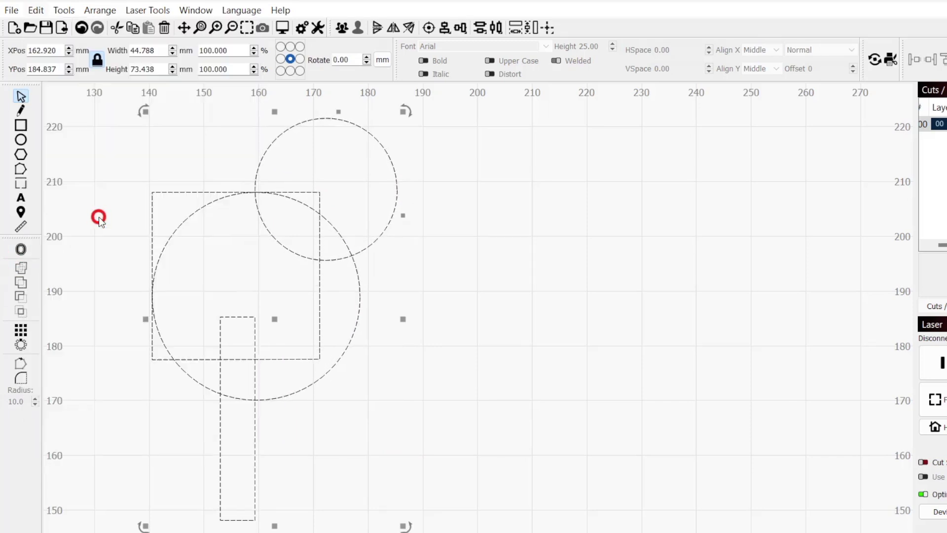
left_click(23, 271)
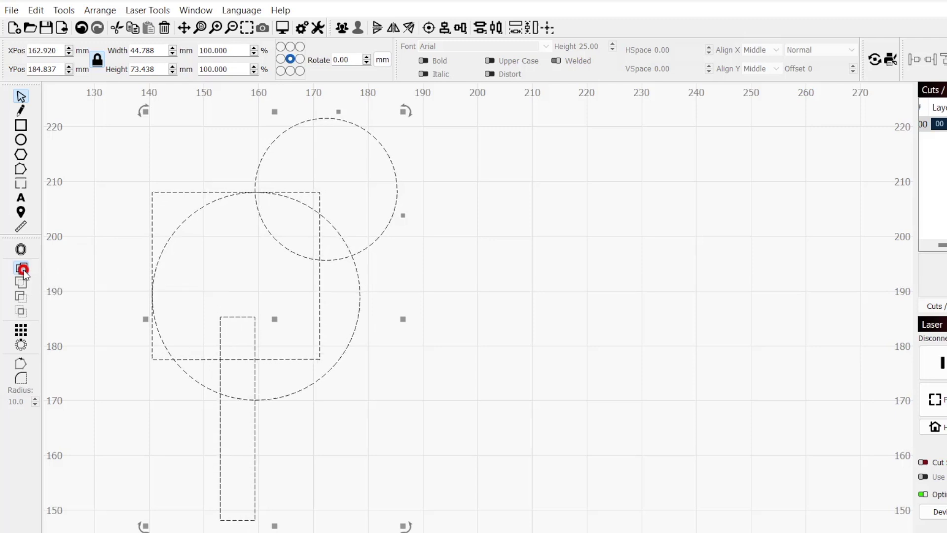